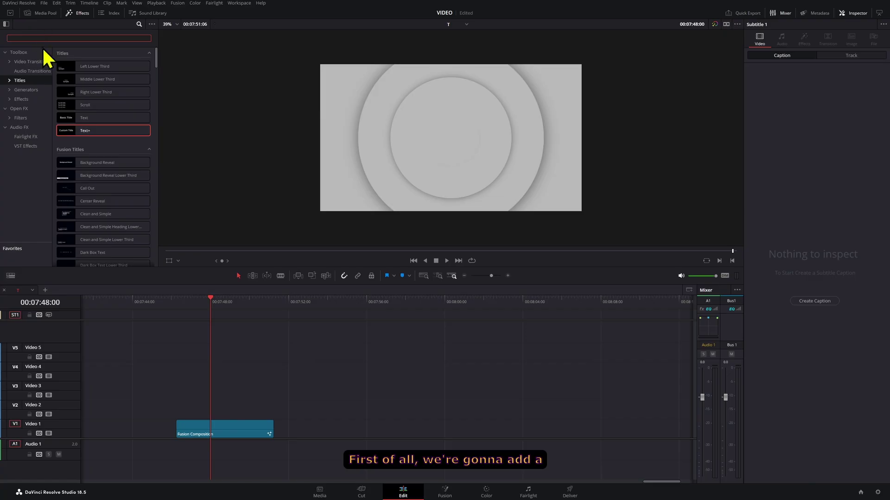
- Add a Fusion Composition after the existing clip on Video 1 and open it in the Fusion page
click(28, 90)
click(28, 99)
drag(74, 79, 293, 431)
click(284, 303)
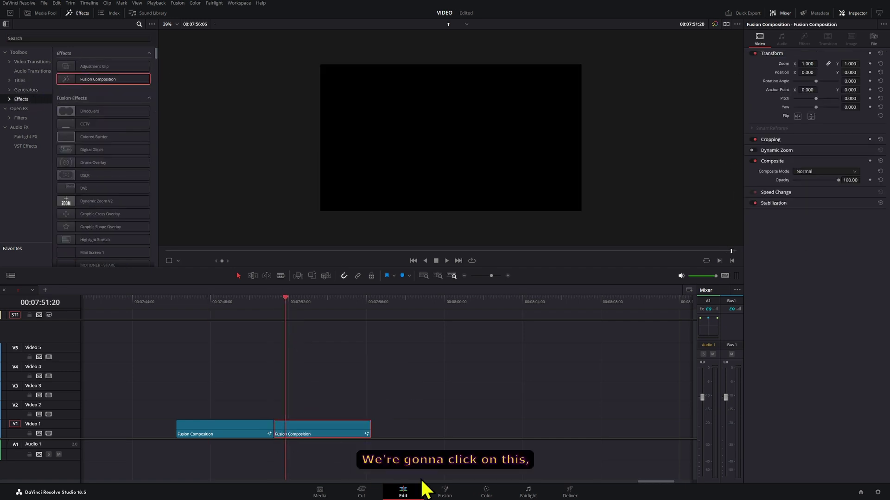
click(444, 492)
- Add a Background node connected to MediaOut1 and set its solid color to light gray, about 0.659 for red, green and blue
drag(124, 349, 99, 362)
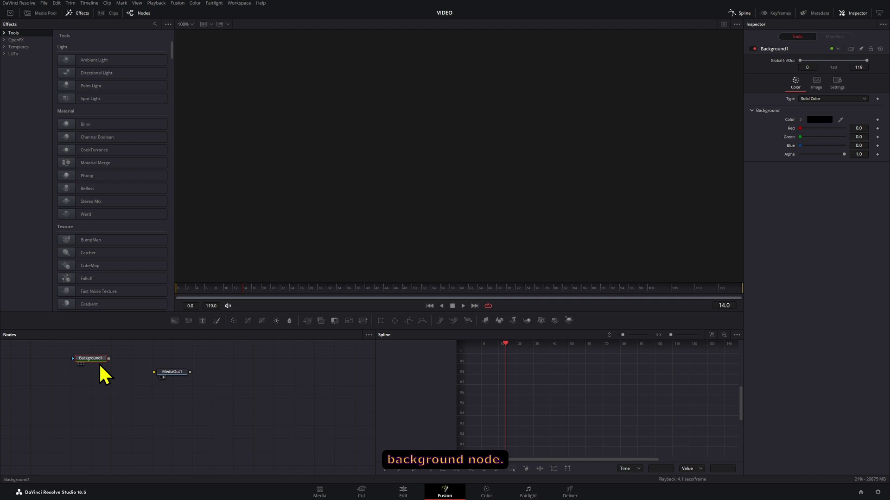
drag(176, 379, 173, 374)
drag(143, 380, 343, 403)
drag(278, 382, 257, 382)
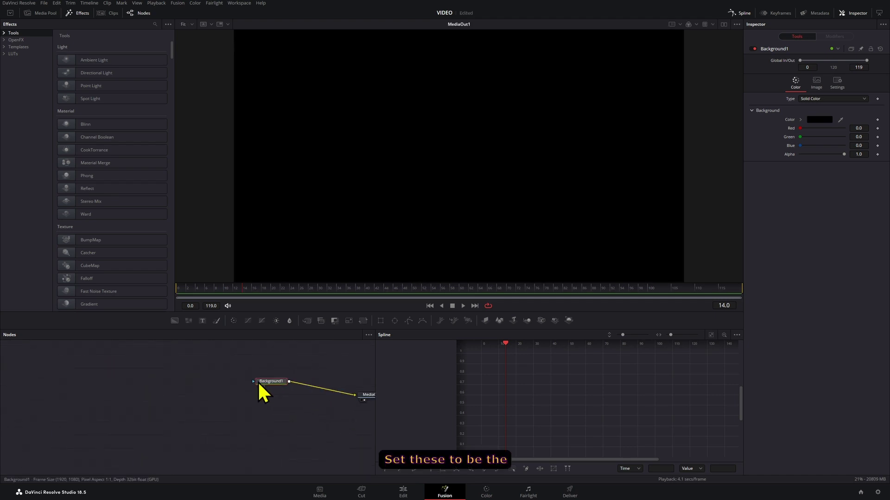
click(818, 120)
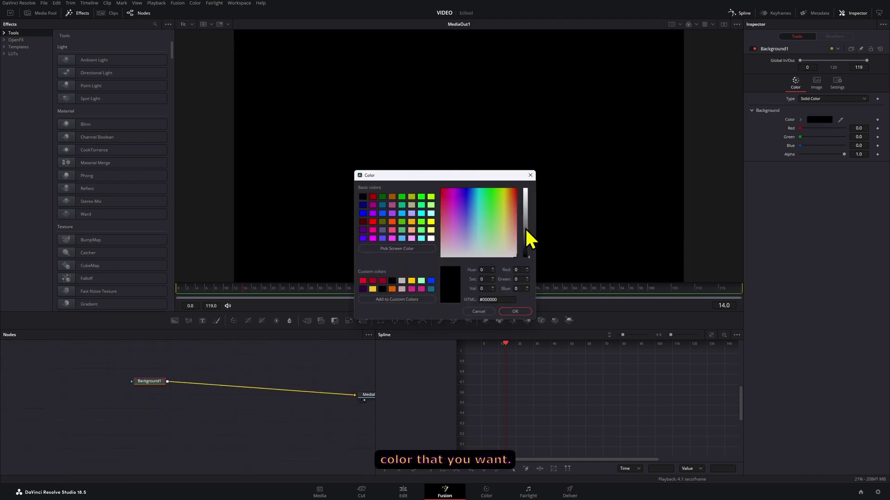
drag(526, 229, 529, 215)
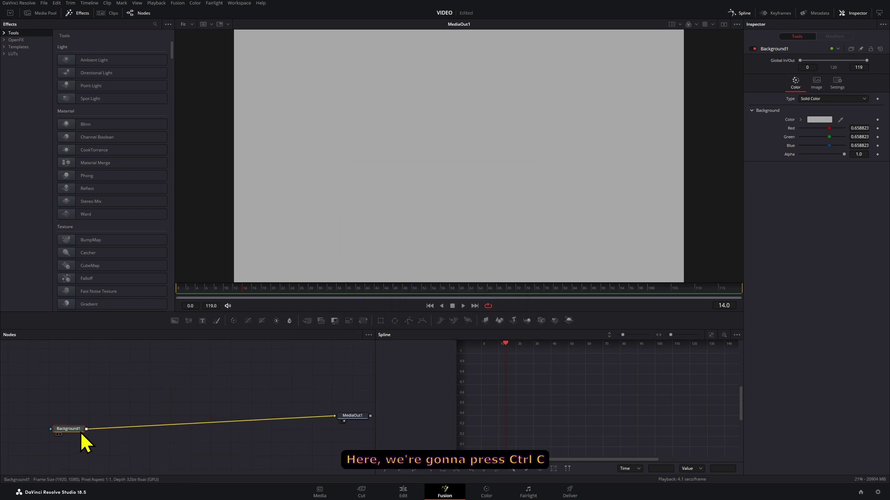
- Create an instance copy of Background1 and merge it over the original before MediaOut1
key(ctrl+c)
key(ctrl+shift+v)
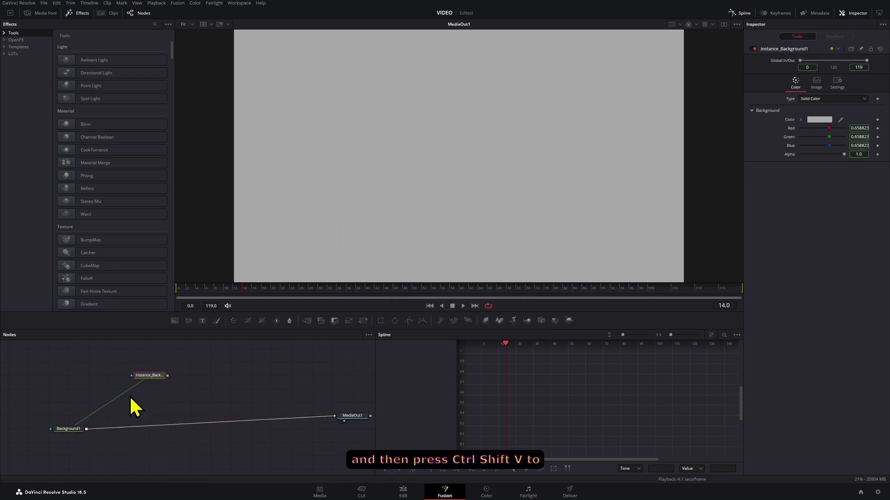
drag(156, 378, 193, 425)
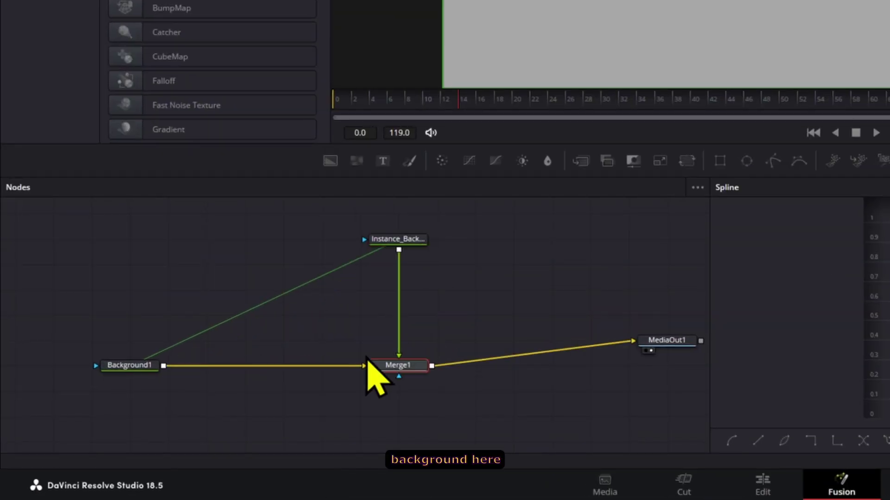
drag(442, 335, 535, 355)
- Mask the instanced background with an Ellipse and add a Transform node after it
click(398, 239)
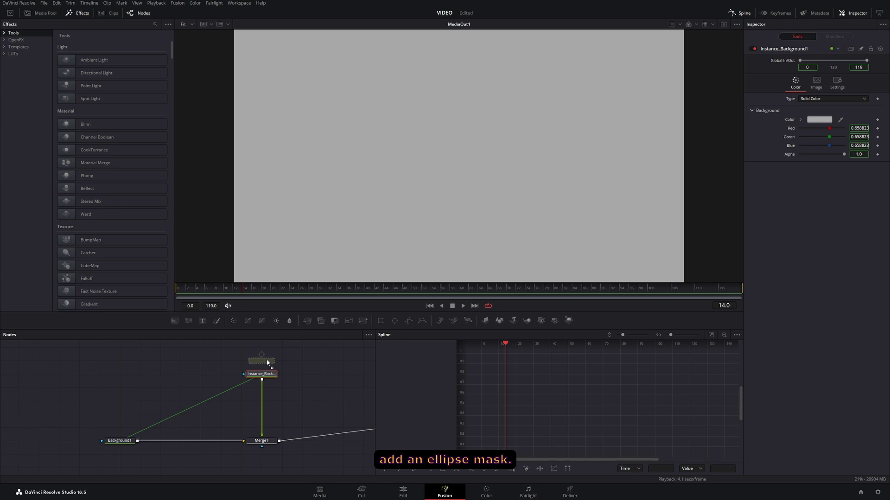
drag(267, 362, 268, 362)
click(274, 375)
key(shift+space)
text(dve)
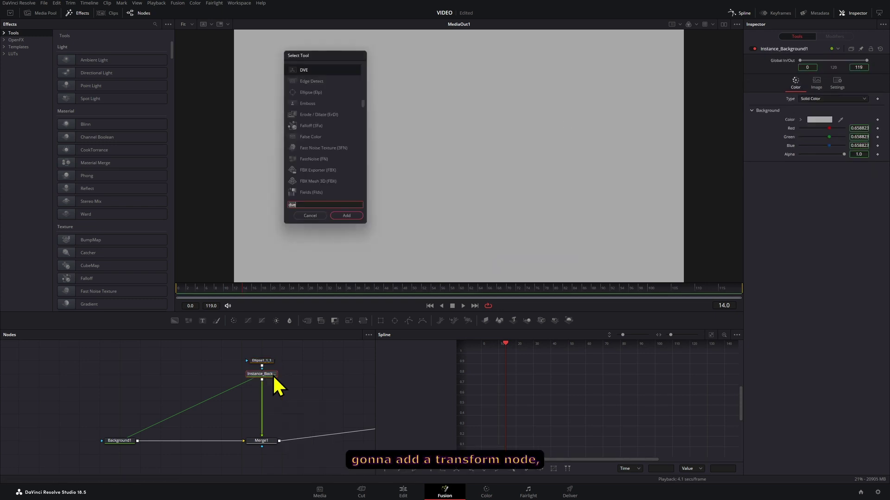
key(BackSpace)
key(BackSpace)
key(BackSpace)
text(transform)
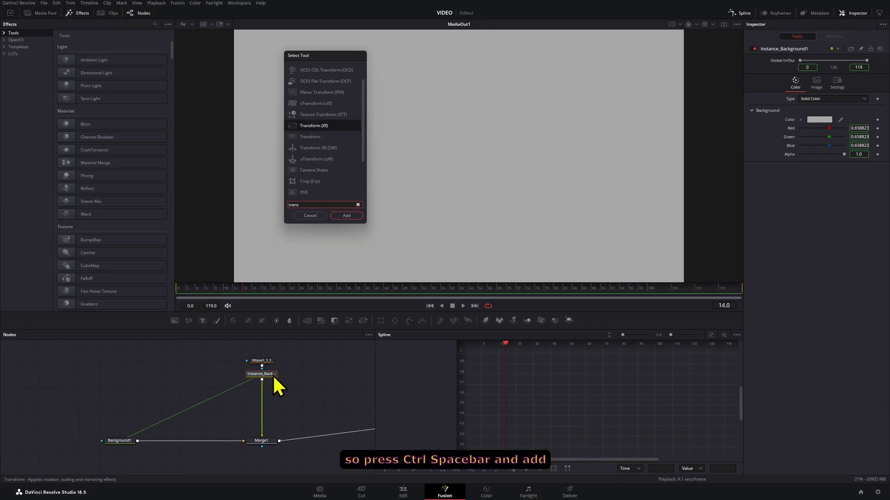
key(Return)
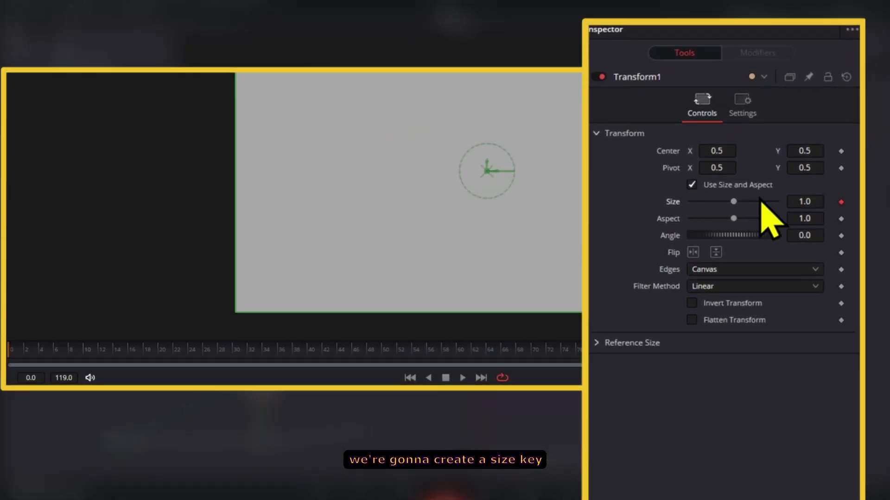
- Keyframe Transform1's size at 1.0 on frame 0 and at 1.1 on frame 24
click(877, 114)
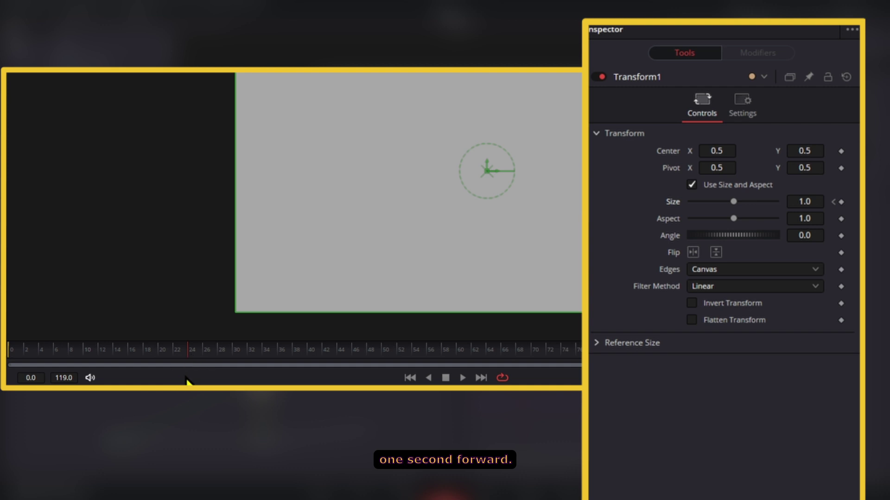
click(802, 202)
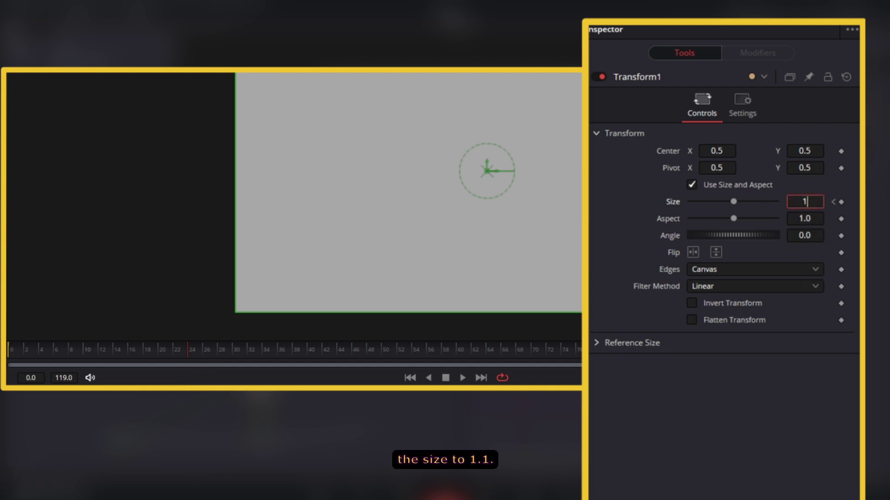
text(1.1)
key(Tab)
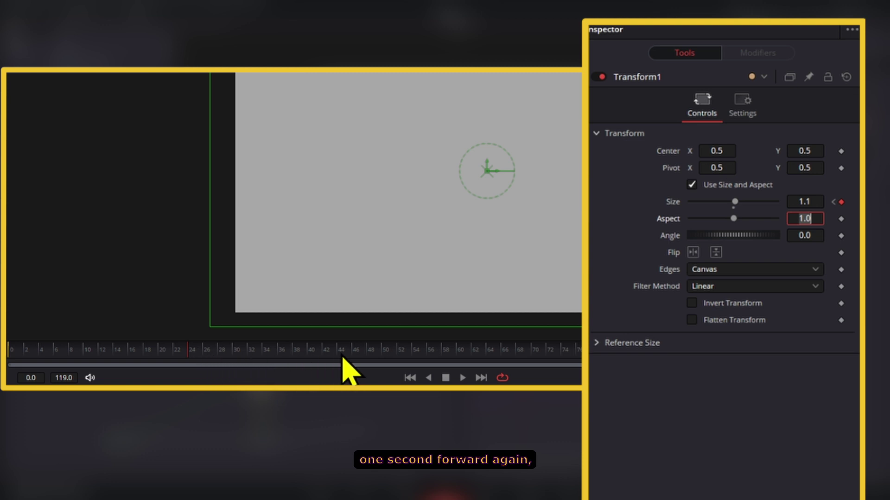
- Set Transform1's size to 1.0 on frame 48 and add a matching size keyframe on frame 60
click(371, 351)
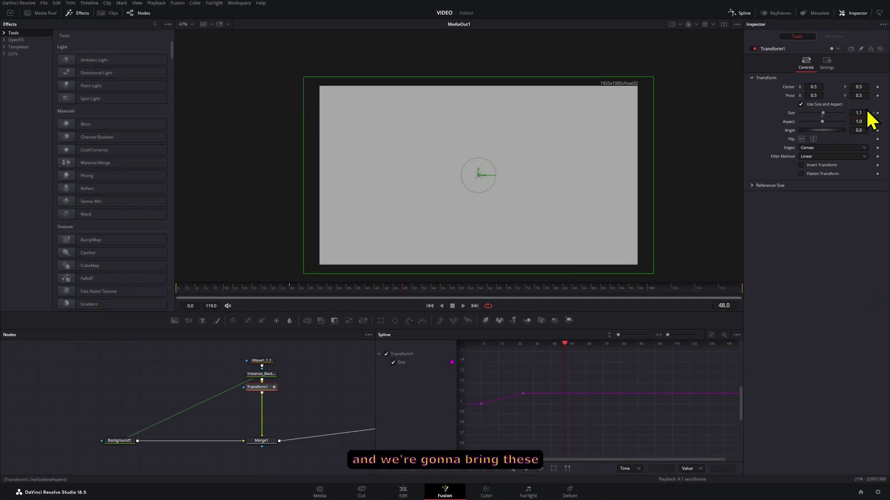
text(1)
key(Tab)
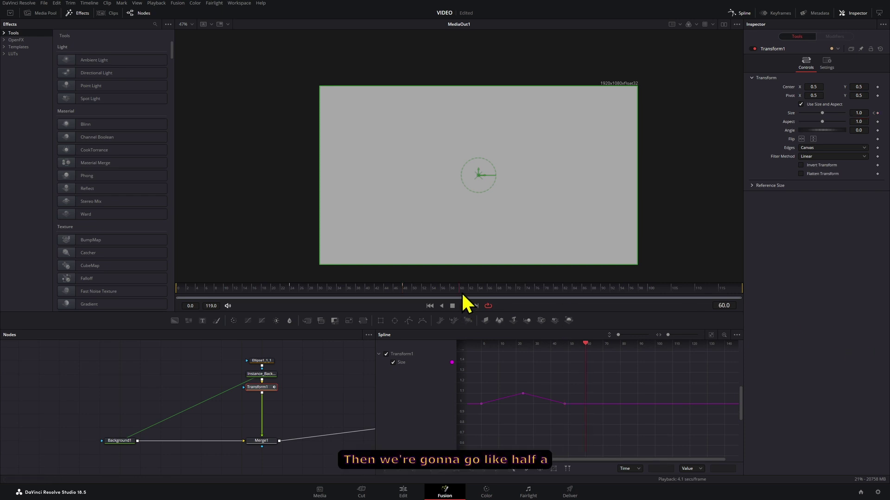
click(877, 112)
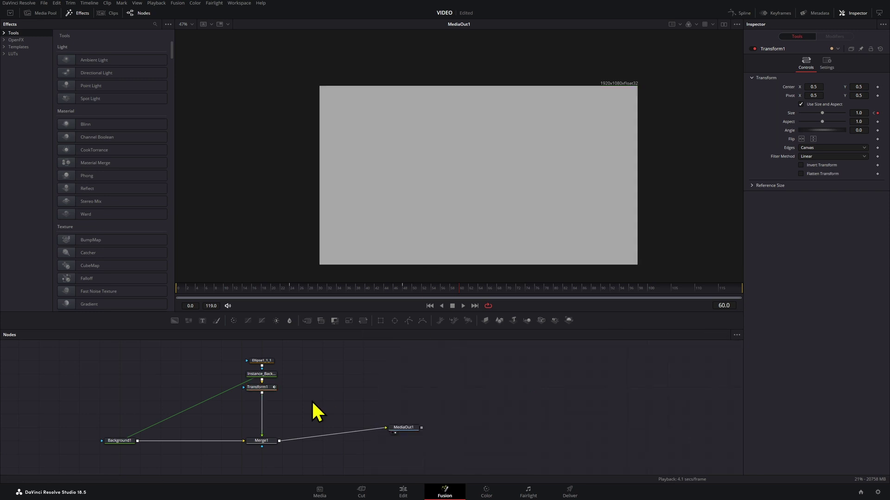
- Play back the size animation from the start with the ellipse, instanced background and Transform nodes selected
click(270, 389)
drag(237, 294, 159, 291)
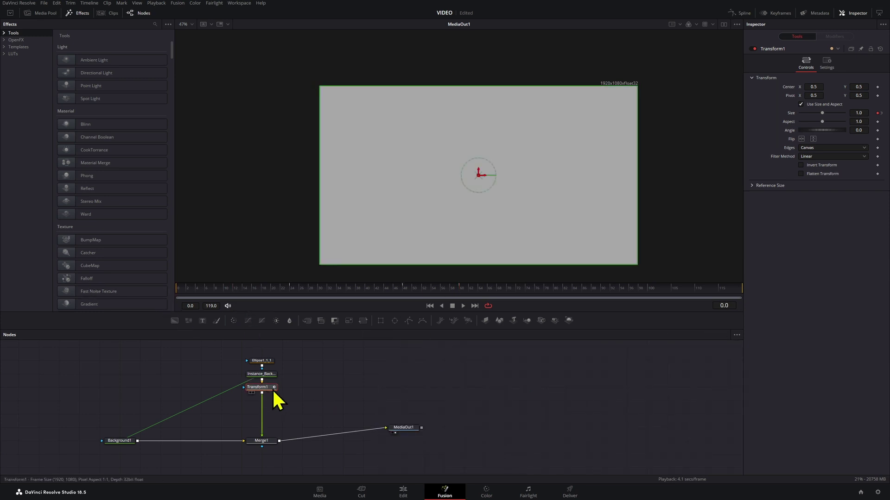
key(space)
key(space)
drag(313, 356, 249, 394)
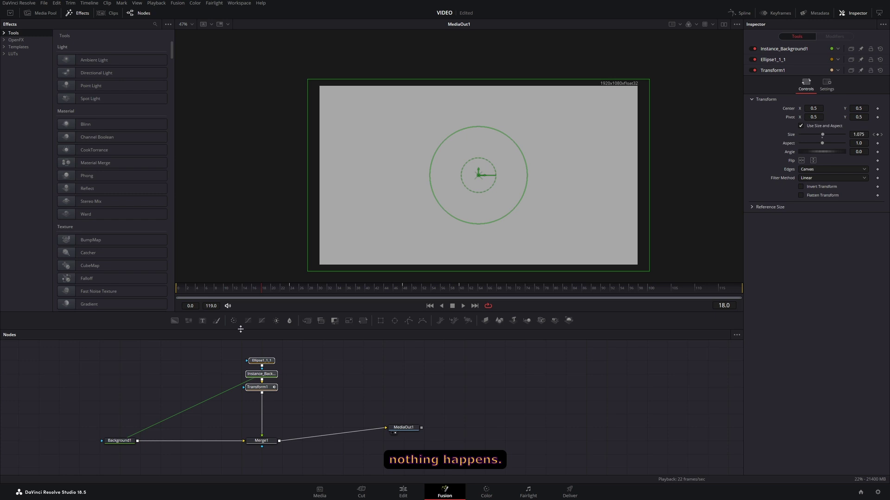
key(space)
key(space)
drag(219, 289, 159, 300)
key(space)
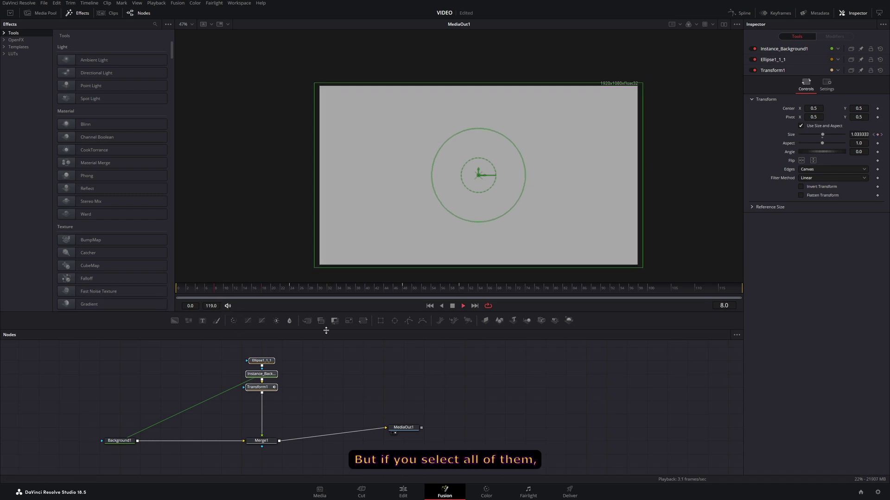
key(space)
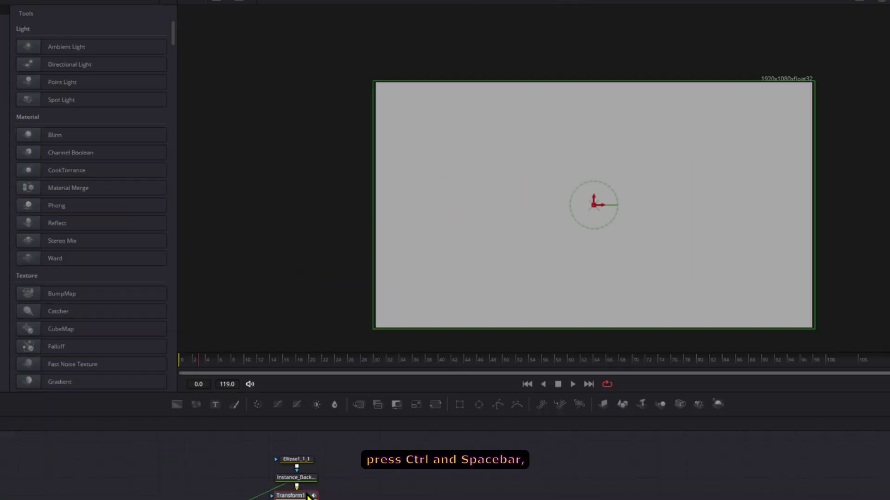
- Add a Drop Shadow node after Transform1 and reduce its drop distance to 0.0051
key(ctrl+space)
text(dro)
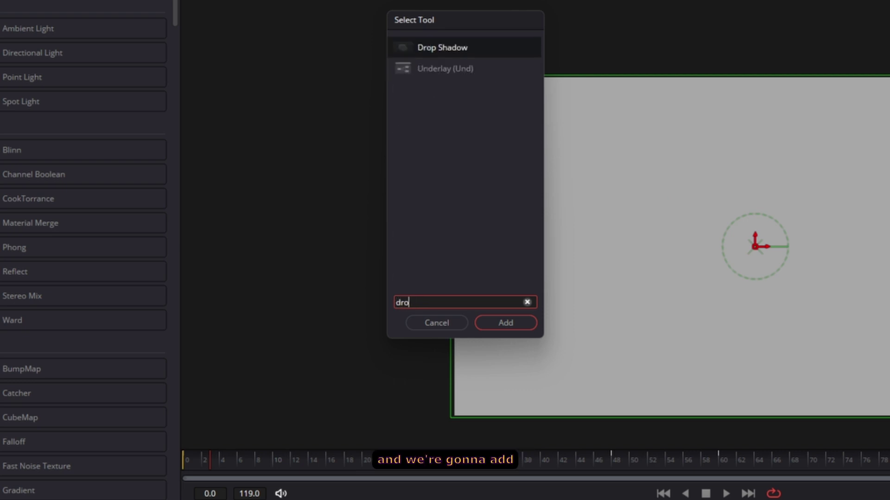
key(Return)
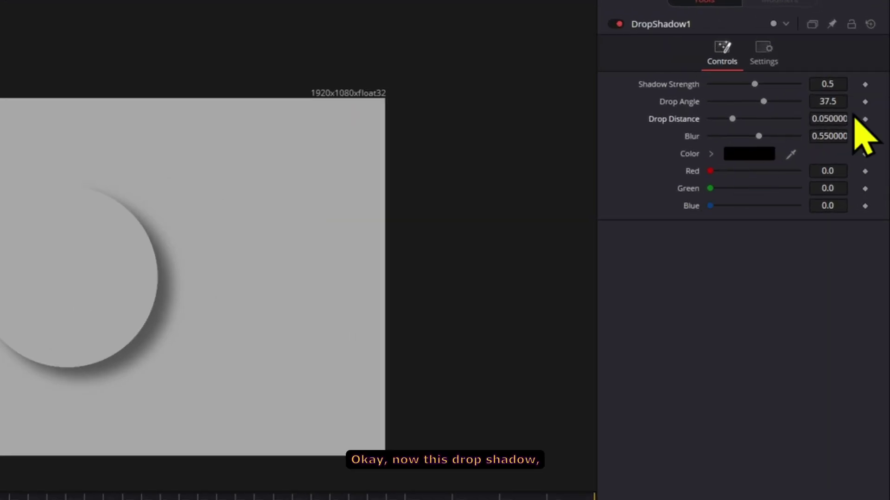
drag(865, 96, 788, 118)
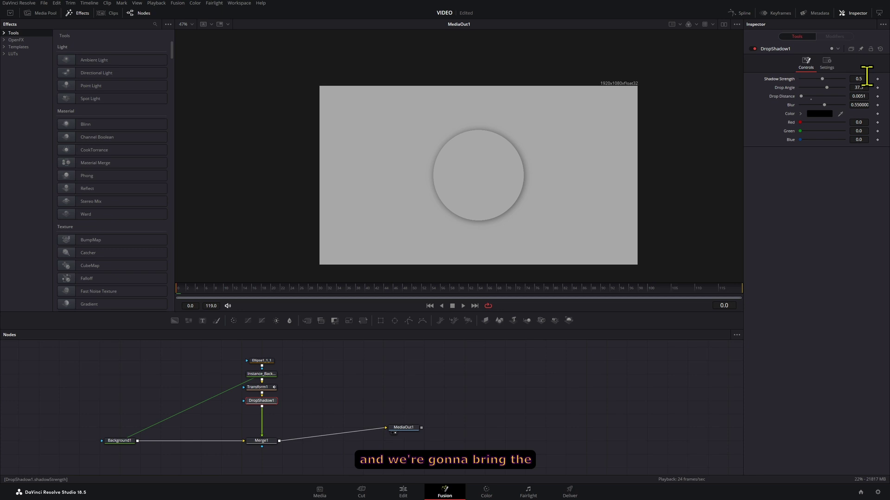
- Set the drop shadow's strength to 0.0 and blur to 0.25, and keyframe both on frame 0
drag(864, 78, 621, 86)
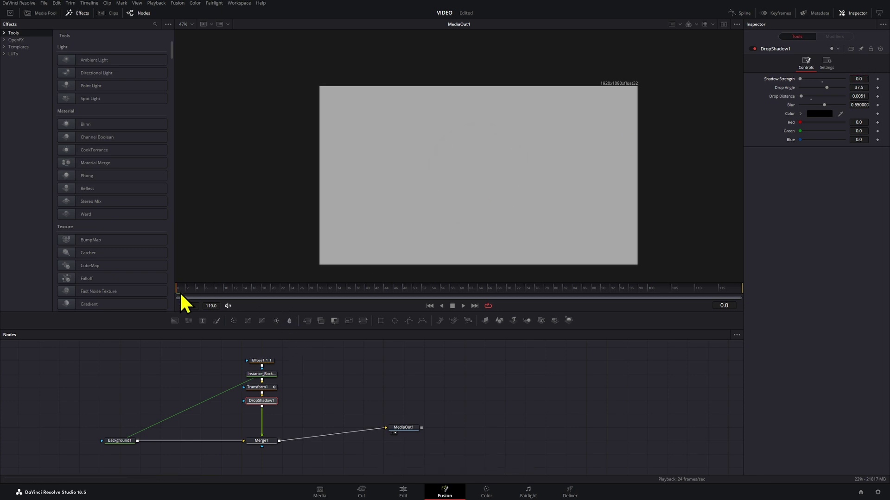
click(858, 104)
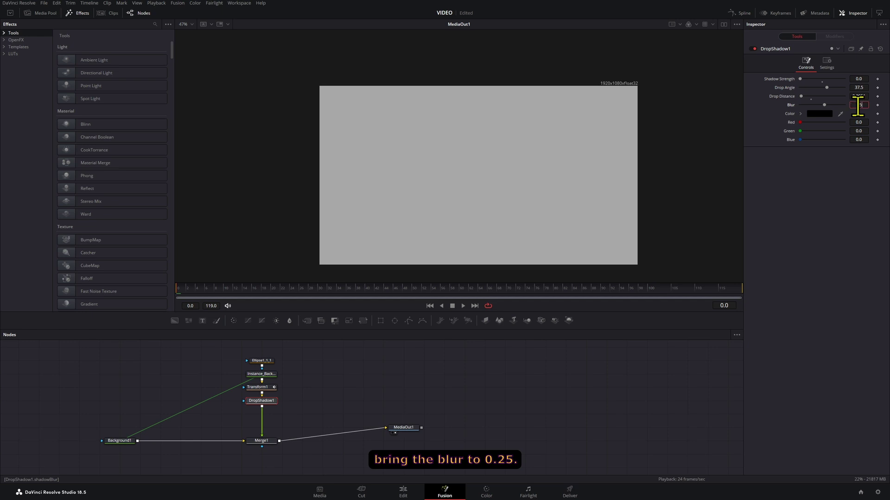
text(0.25)
key(Tab)
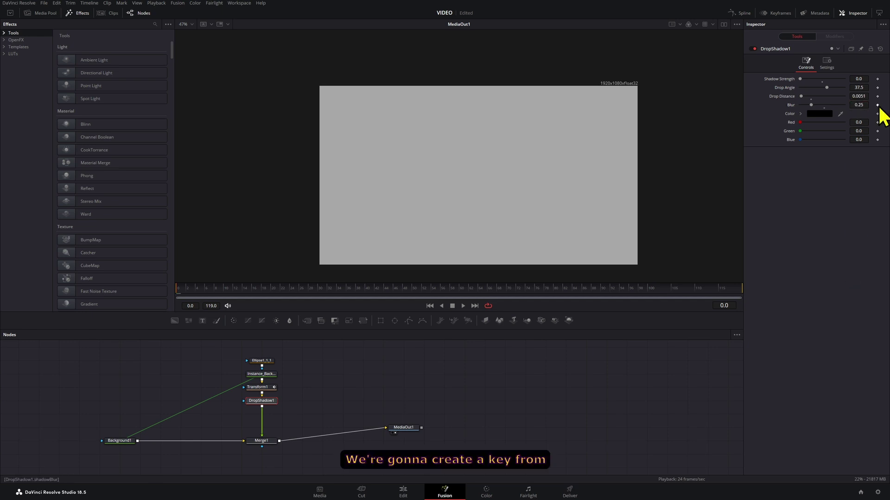
click(877, 105)
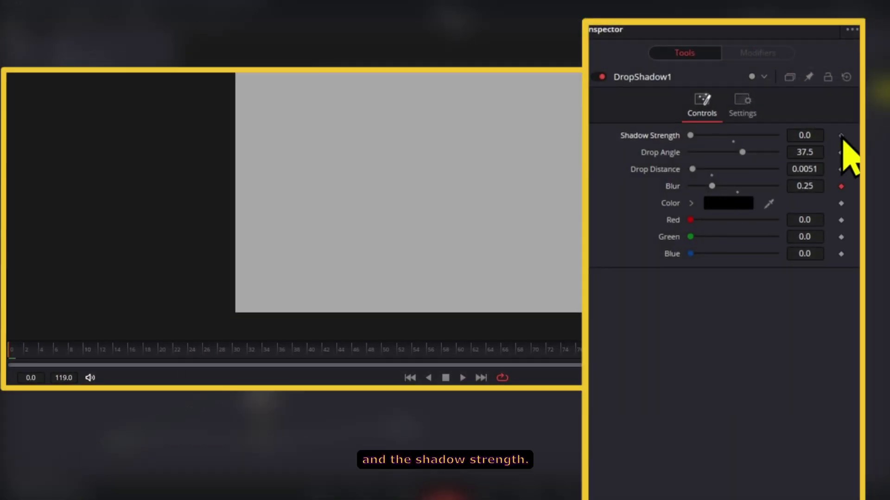
click(841, 136)
- On frame 24, set the drop shadow's strength to 0.5 and blur to 0.55
click(190, 351)
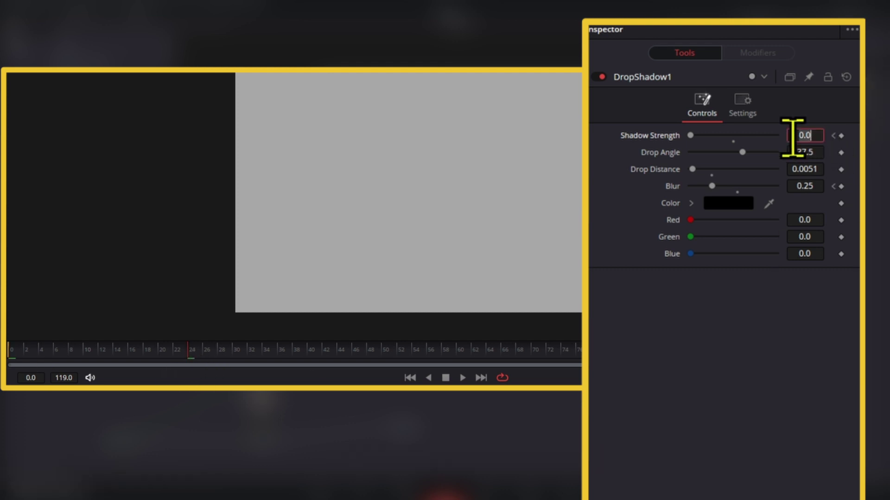
text(0.5)
key(Tab)
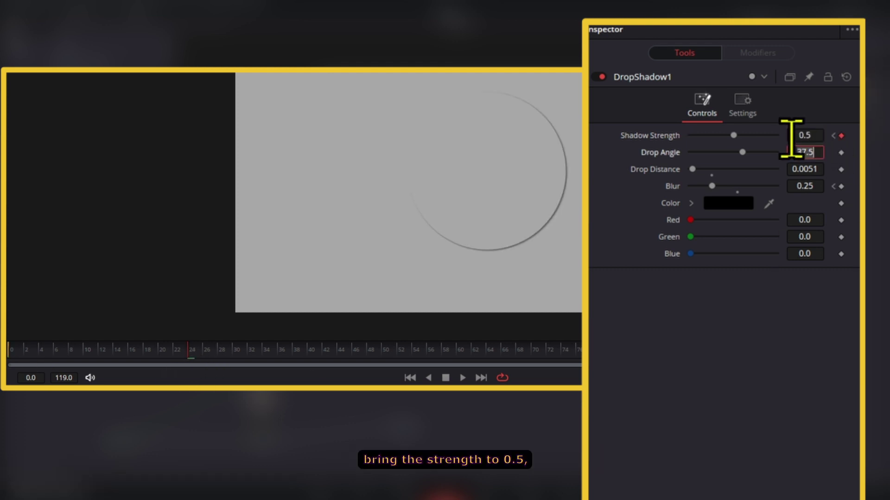
click(808, 187)
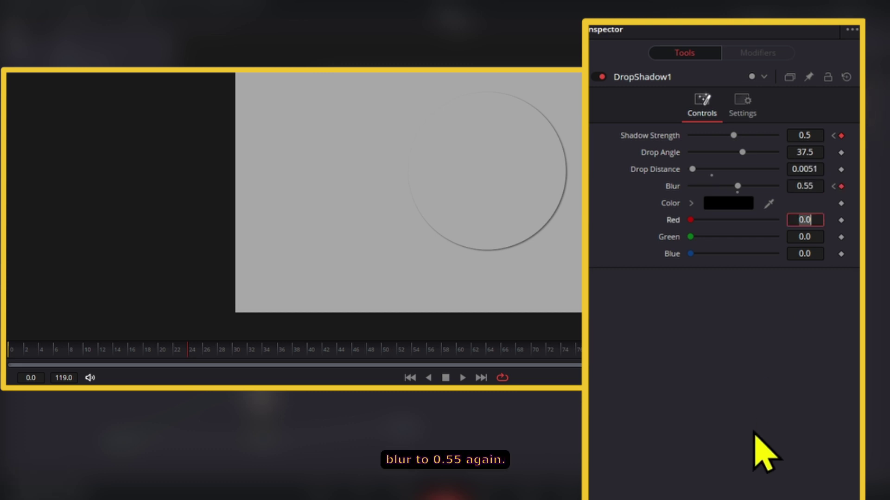
click(754, 433)
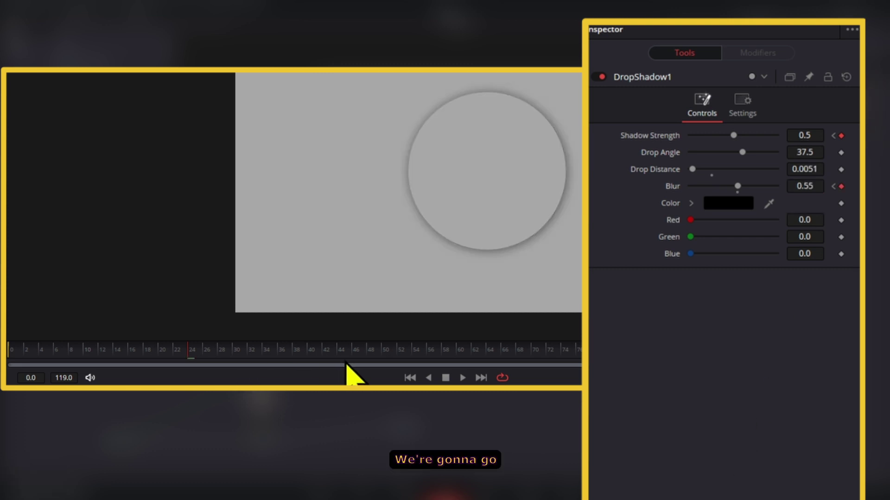
- On frame 48, set the drop shadow's strength to 0.0 and blur to 0.25
click(368, 355)
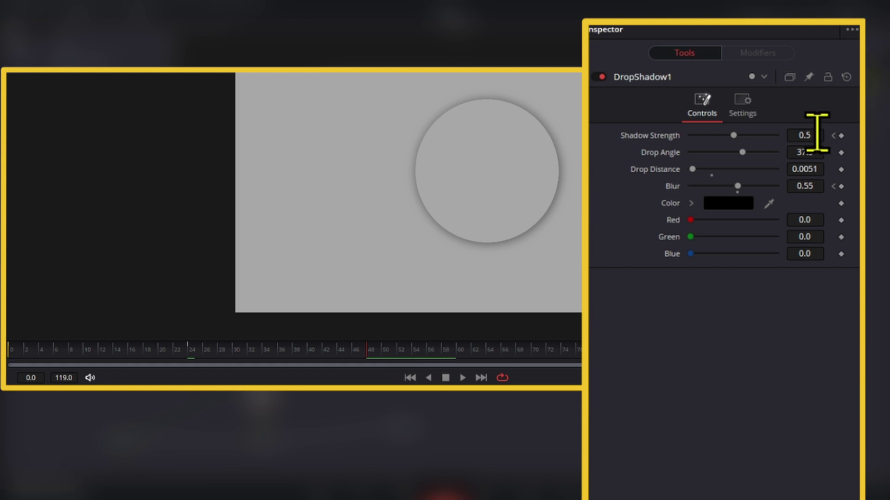
drag(816, 135, 764, 136)
click(806, 187)
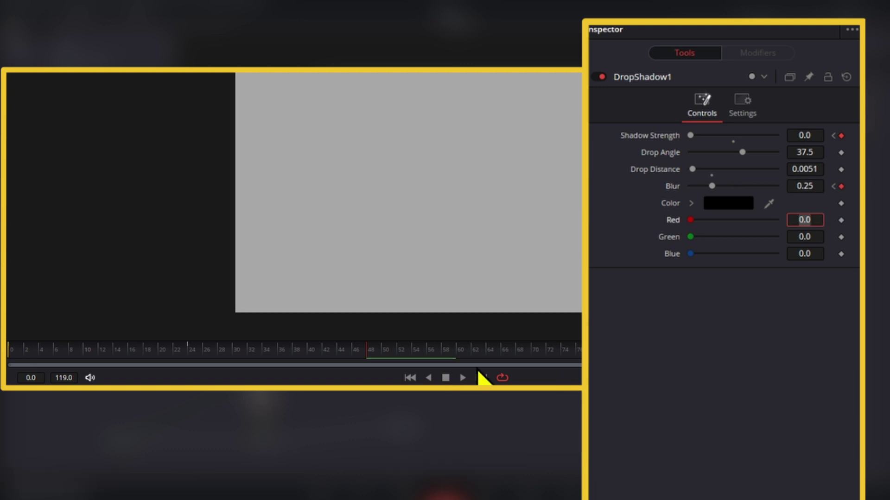
- On frame 60, keyframe the drop shadow's blur and strength at their existing values, and play back the pulse
click(461, 356)
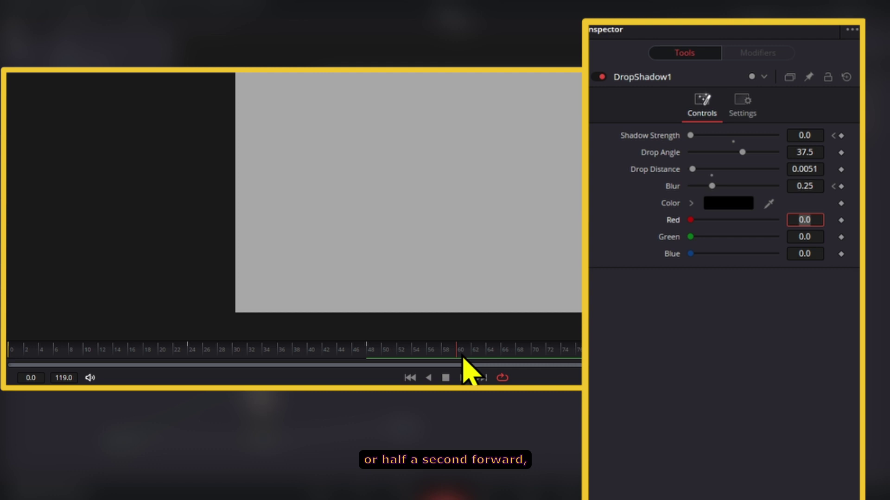
click(840, 187)
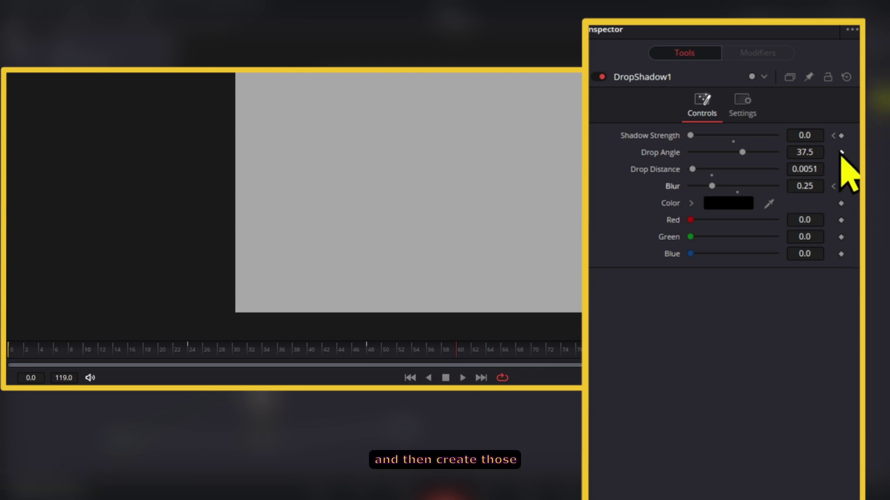
click(841, 135)
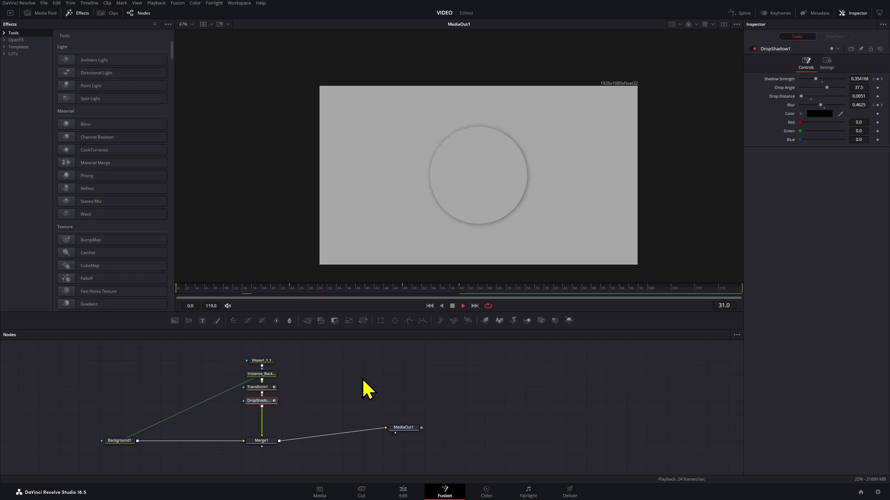
key(space)
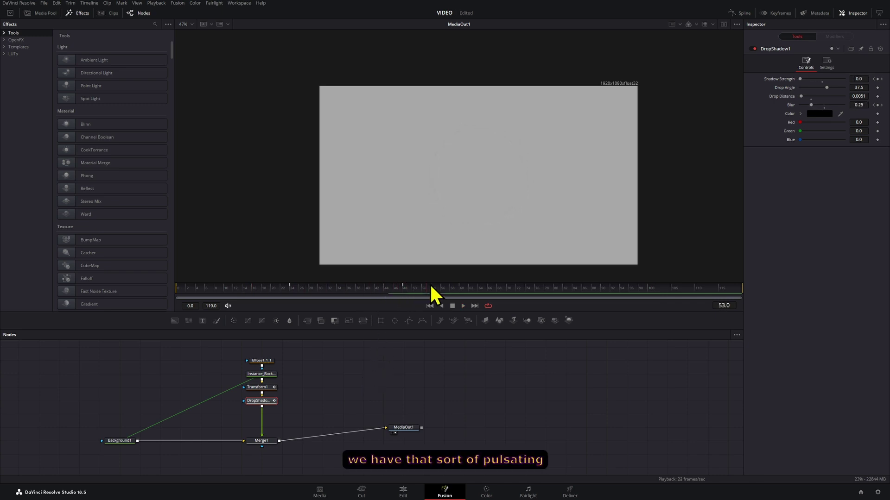
- Return to frame 0, select Transform1 and the drop shadow node, and open their curves in the Spline editor
drag(287, 348, 247, 417)
drag(255, 288, 177, 296)
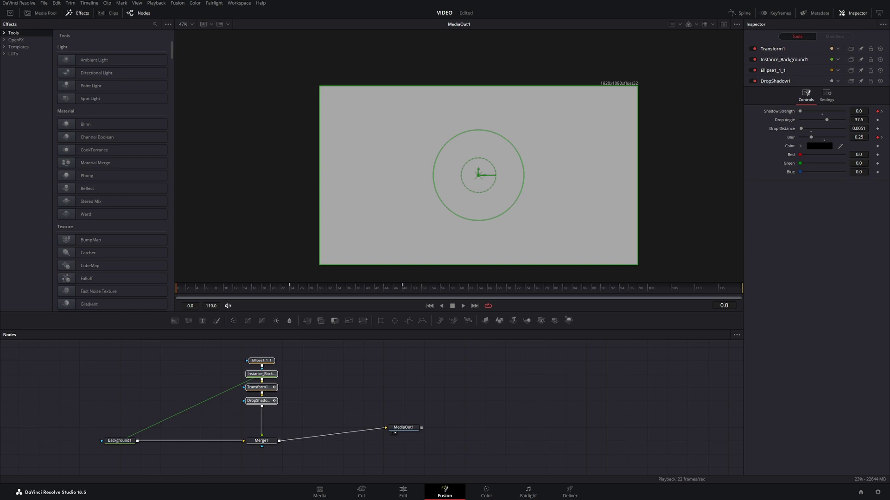
drag(317, 386, 259, 395)
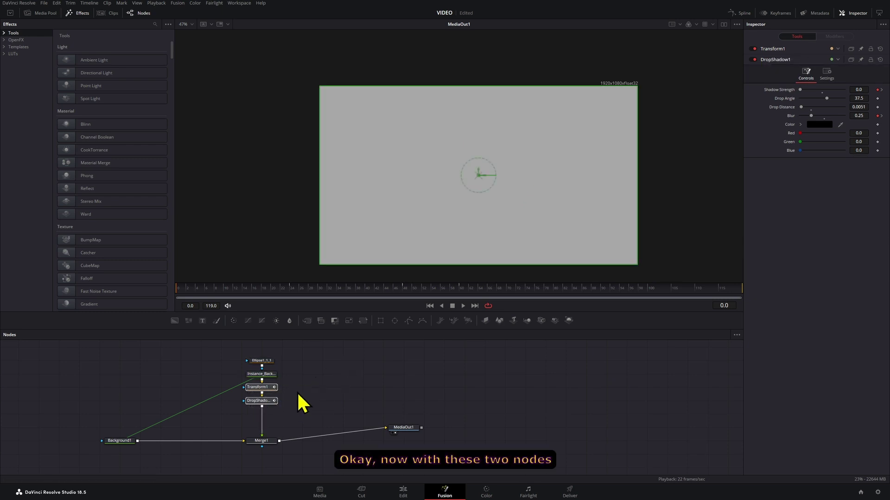
click(744, 13)
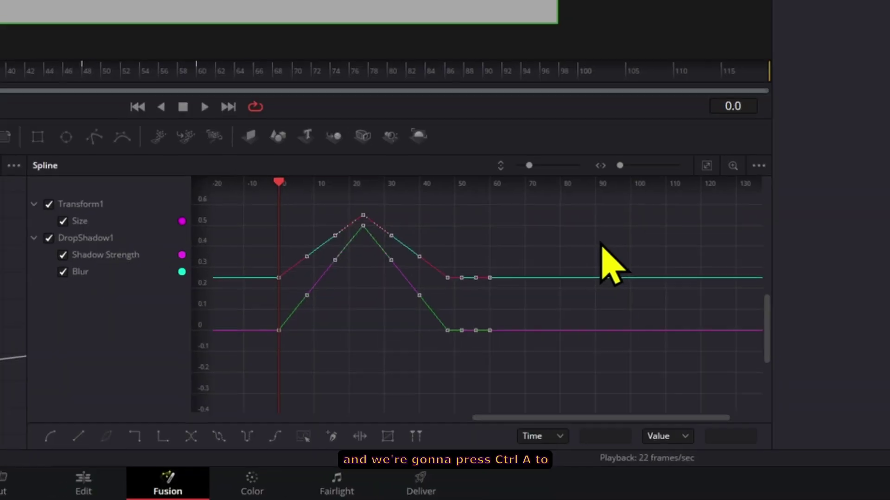
- Smooth all size, shadow strength and blur keyframes, set ease in to 68.4 and ease out to 66.5, and play the result
key(f)
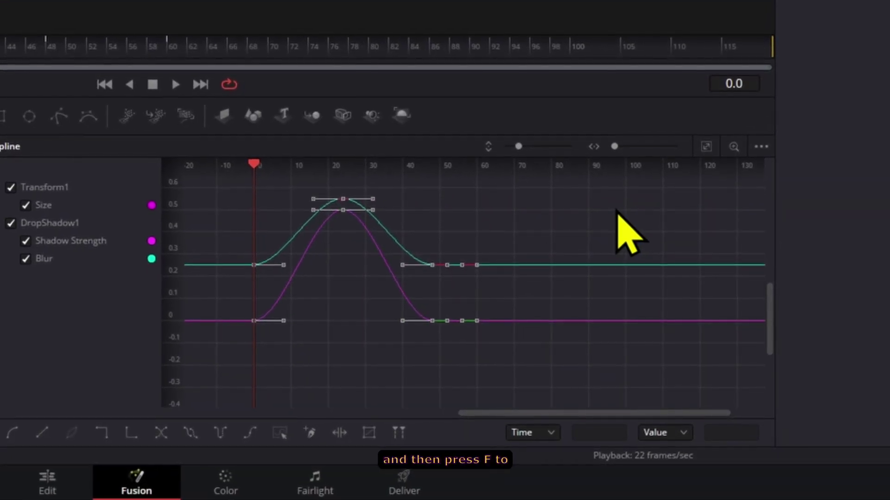
key(f)
drag(596, 171, 699, 170)
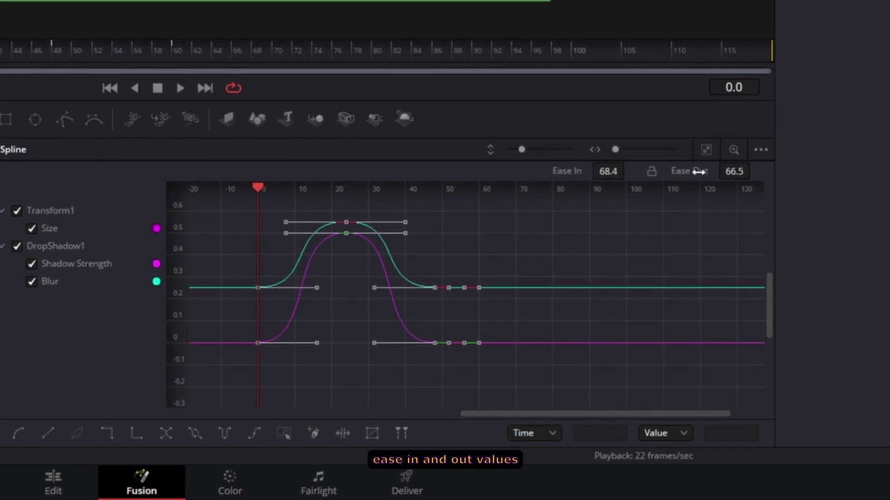
key(space)
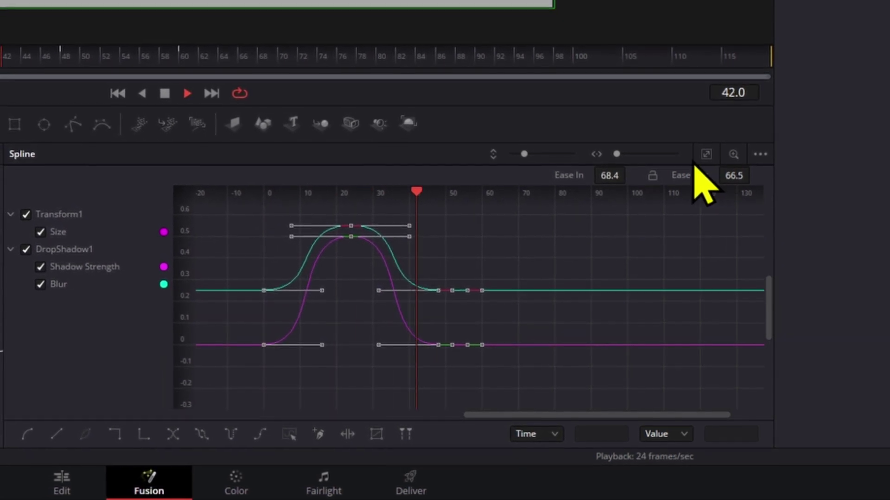
- Set the size, shadow strength and blur curves to Loop after frame 60, and play back the repeating pulse
drag(43, 64, 199, 80)
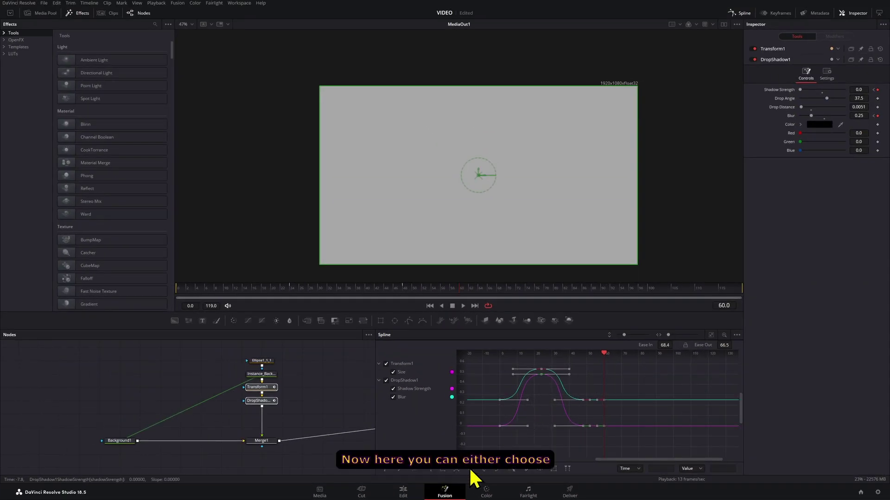
click(470, 469)
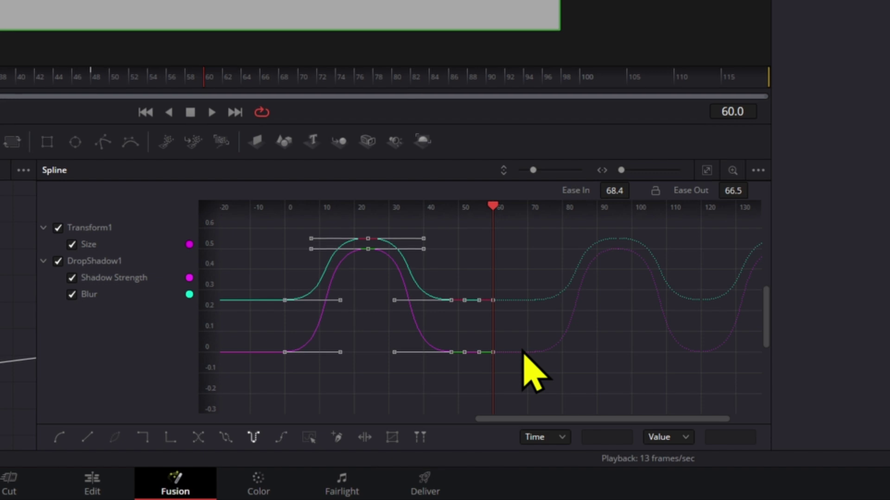
click(225, 438)
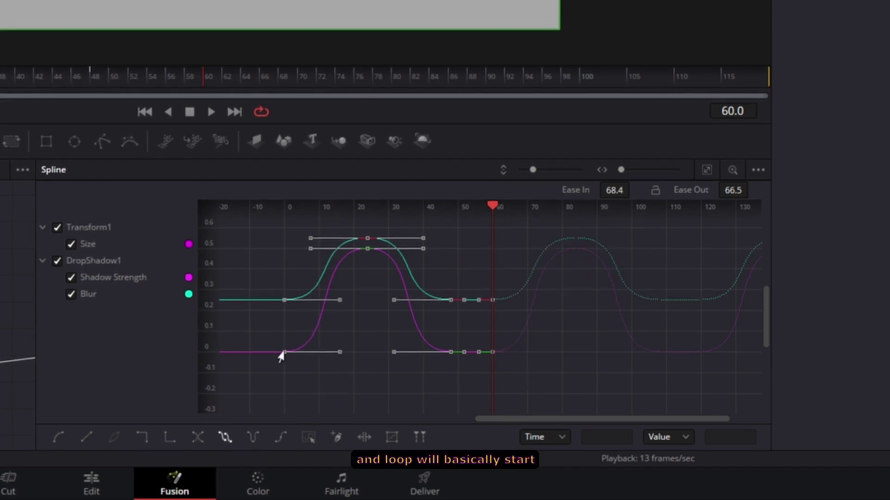
key(space)
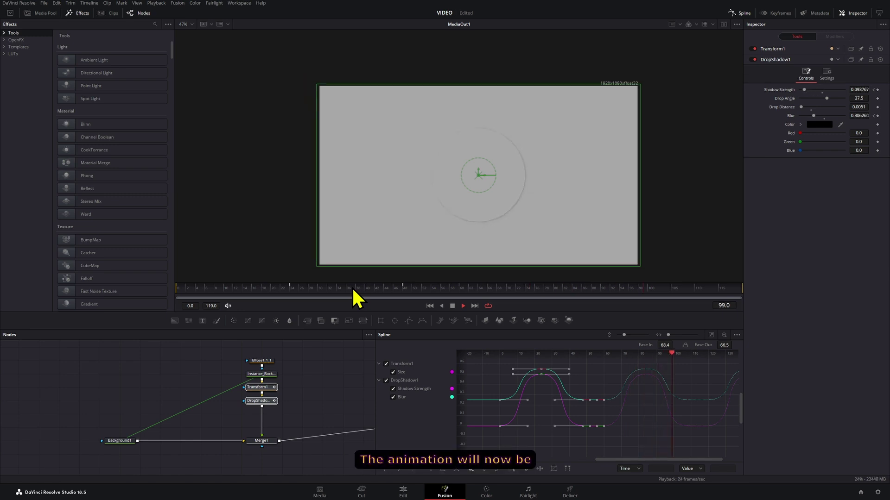
key(space)
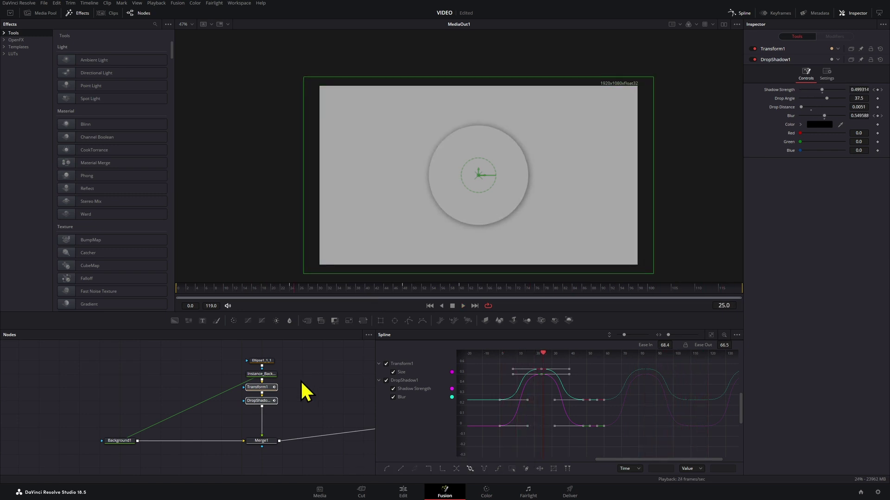
- Make room beside Background1, add a Time Speed node fed by the drop shadow, and set its speed to 1.0 and delay to 5.0
click(198, 381)
drag(149, 420, 120, 448)
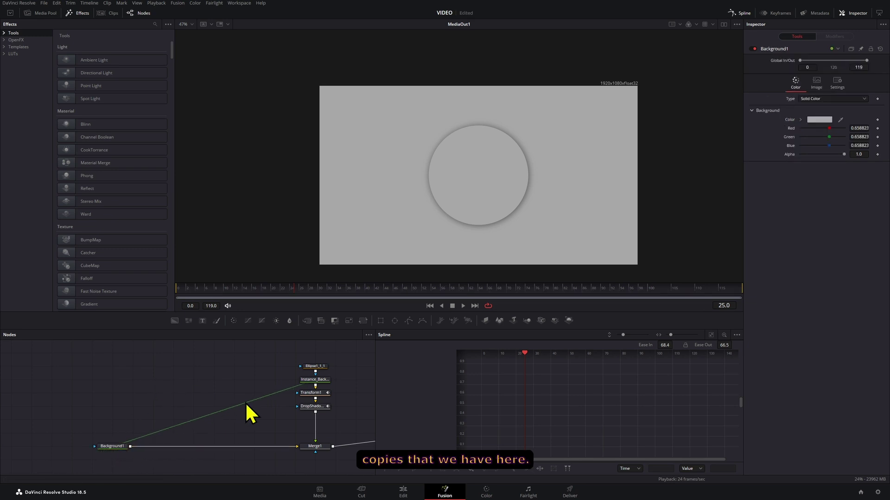
key(ctrl+space)
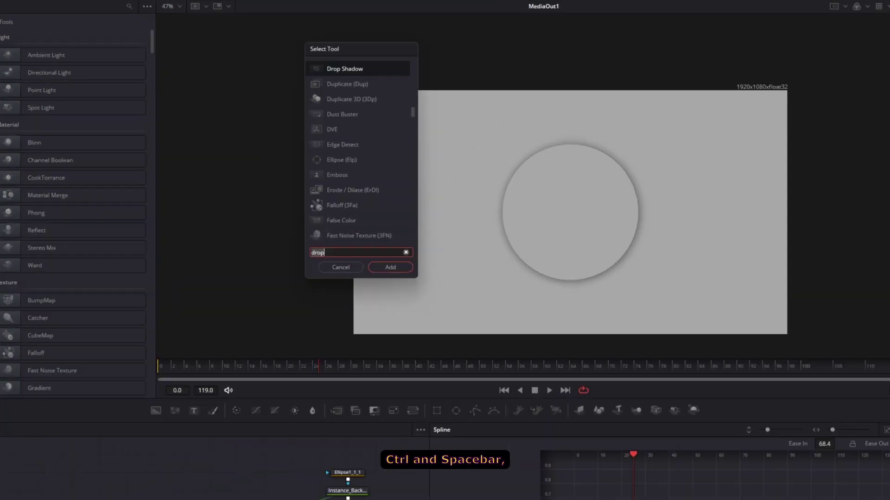
text(time)
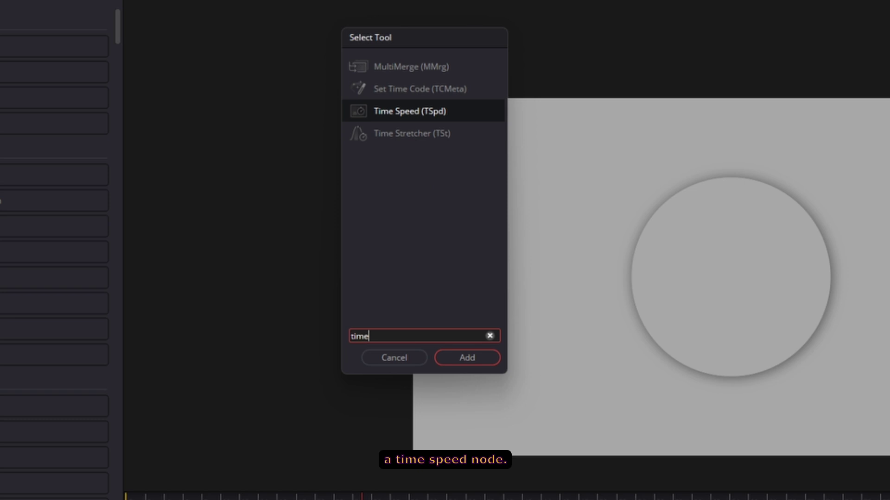
key(Return)
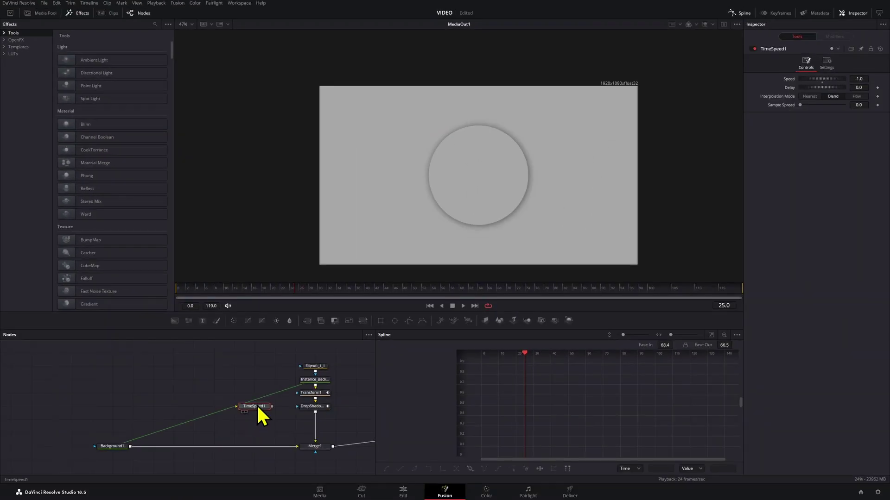
drag(315, 412, 245, 410)
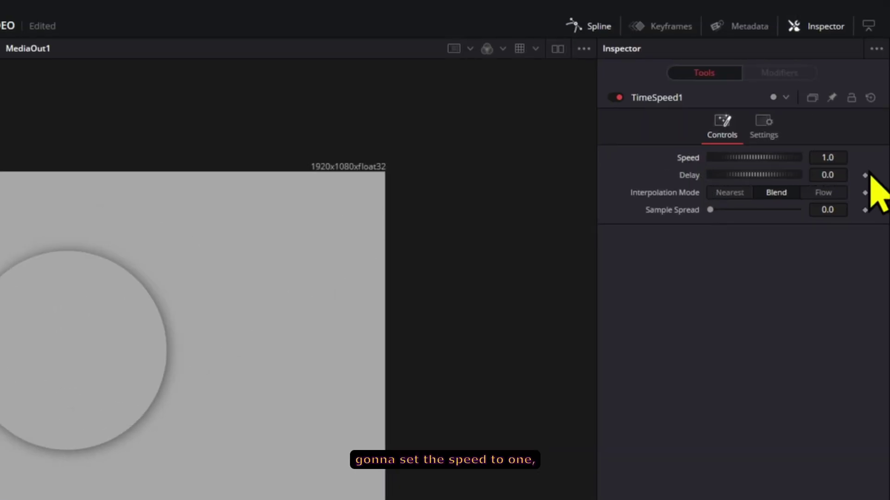
click(834, 175)
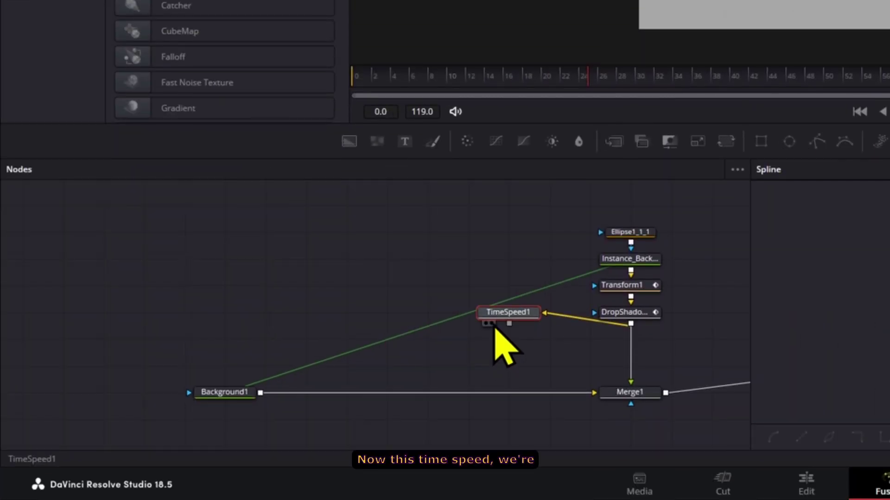
- Merge the TimeSpeed1 output over the background ahead of Merge1 and set the new merge's size to 2.0
drag(323, 377, 263, 392)
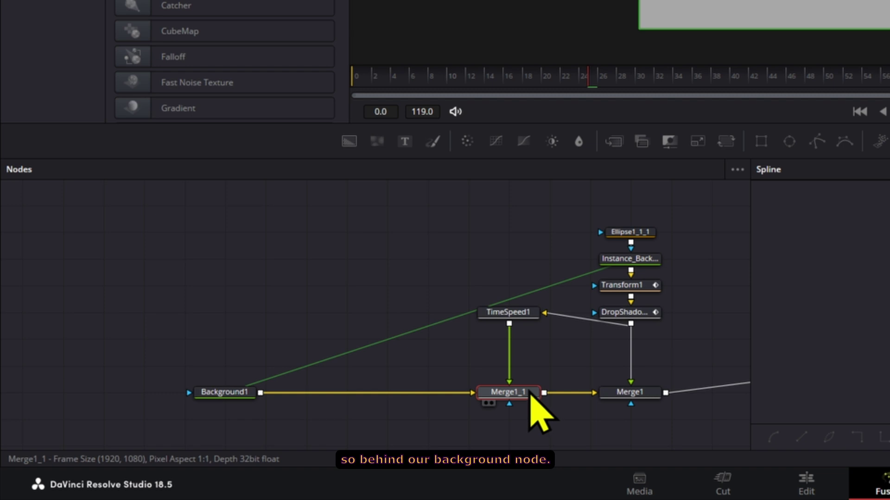
click(530, 395)
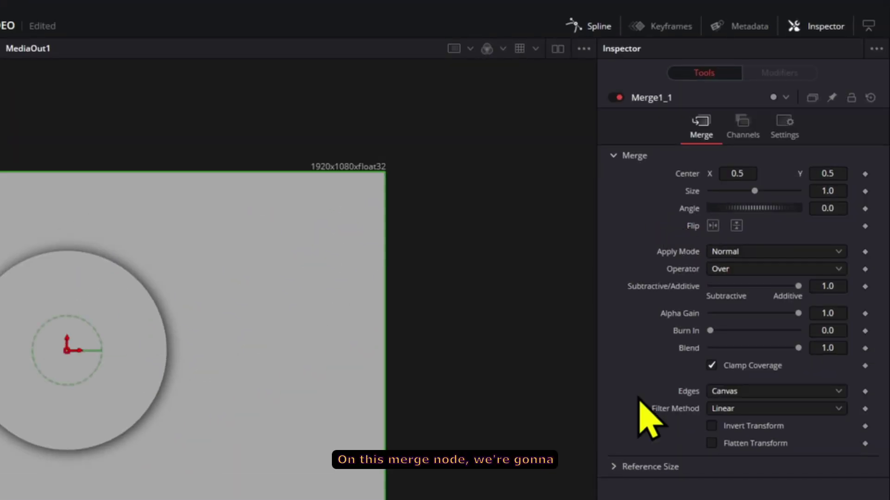
click(812, 190)
text(2)
key(Return)
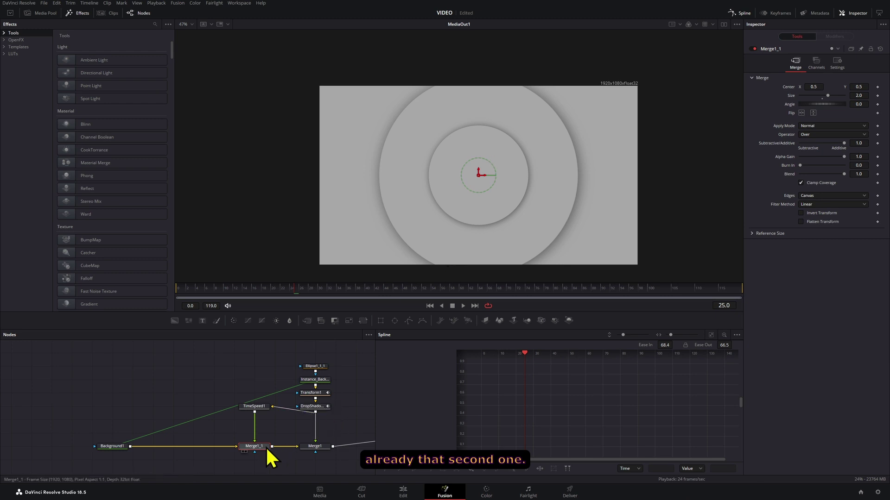
- Duplicate the Time Speed node, feed the copy from the drop shadow, and set its delay to 10.0
mouse_move(257, 408)
mouse_down()
mouse_move(258, 425)
mouse_move(263, 420)
mouse_up()
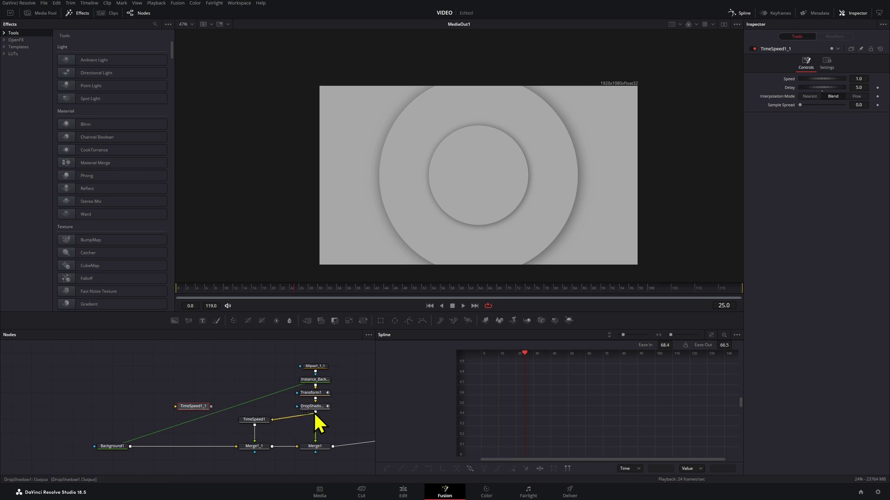
drag(316, 413, 199, 408)
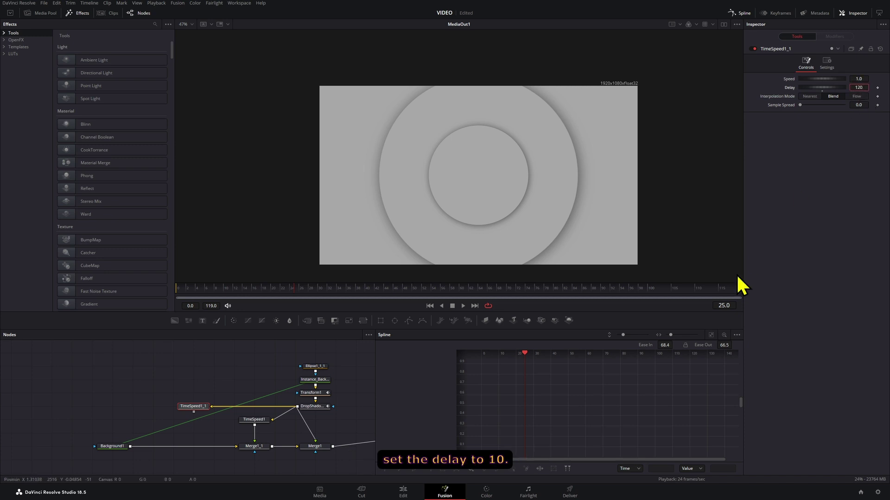
key(Tab)
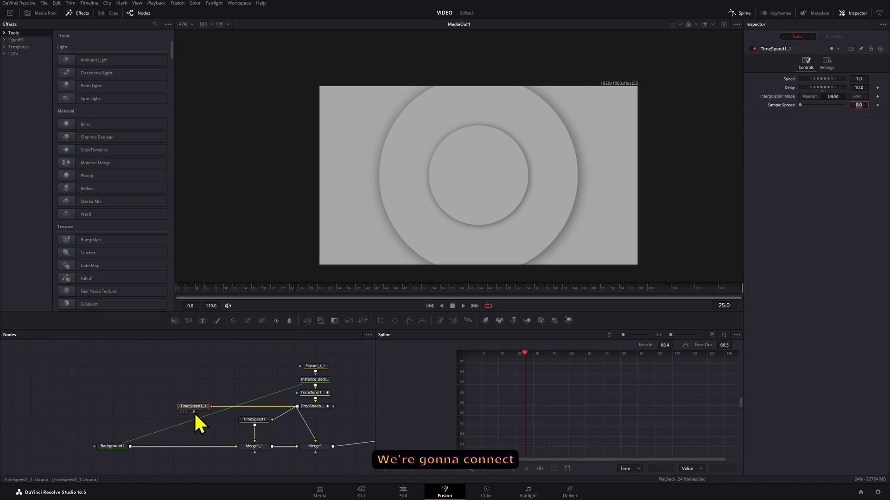
- Merge the TimeSpeed1_1 output over the background ahead of Merge1_1 and set that merge's size to 3.0
drag(130, 448, 174, 448)
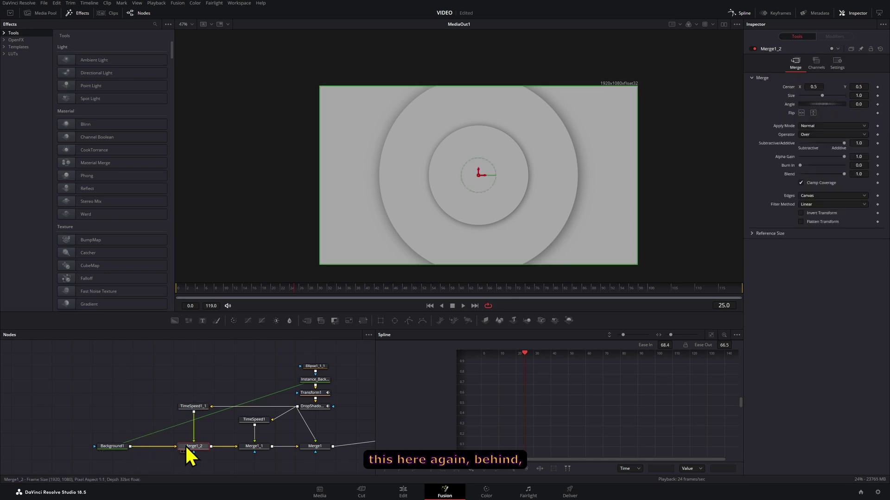
click(859, 95)
text(3)
key(Return)
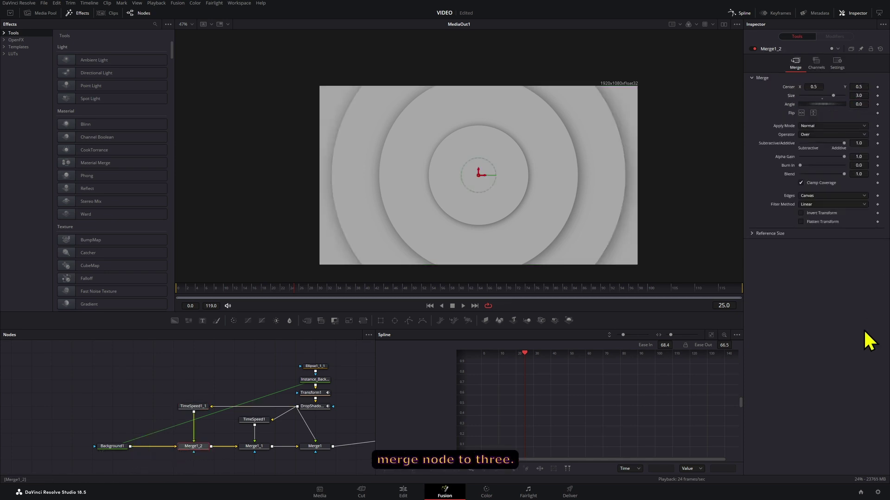